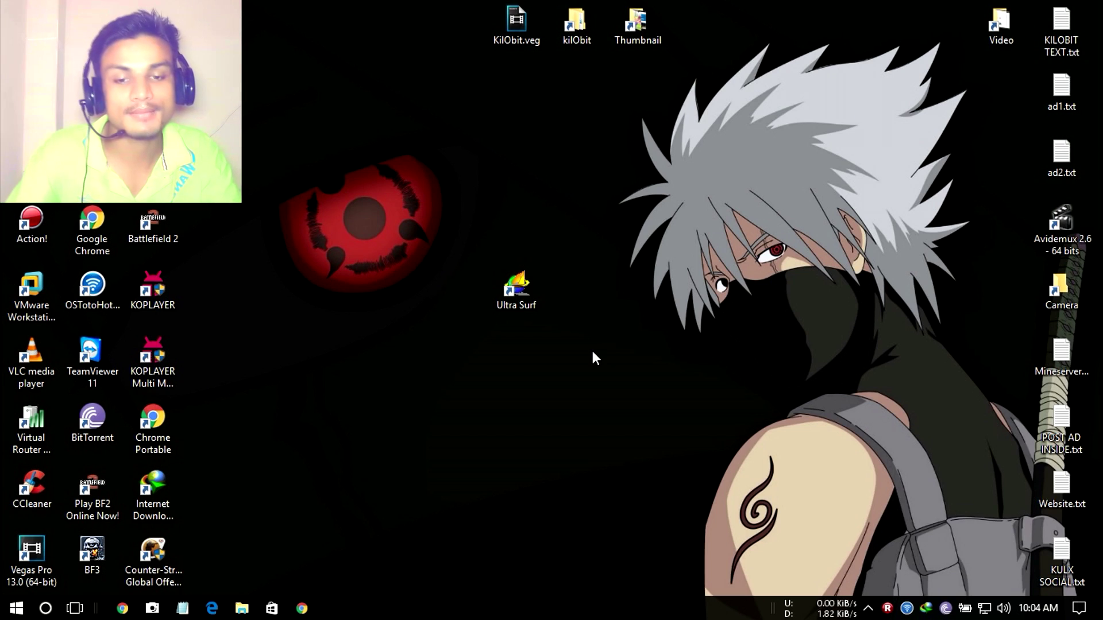
- Launch the browser to look up the current Kathmandu, Nepal IP on WhatIsMyIPAddress.com
double_click(152, 561)
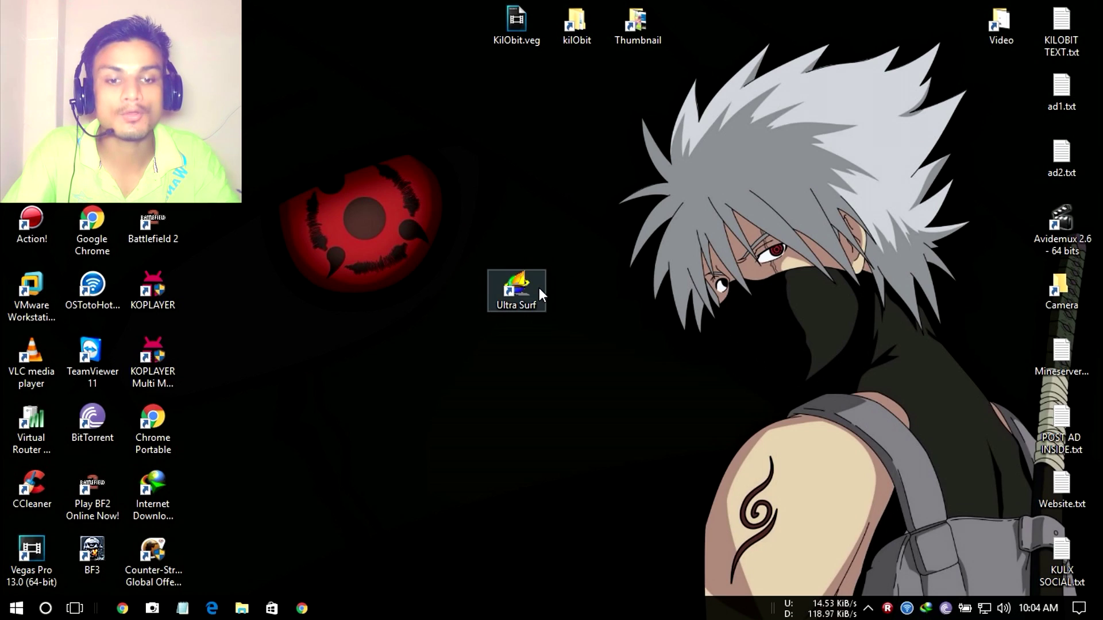
- Launch UltraSurf, centre its window, and glance at Options without changing anything
double_click(535, 286)
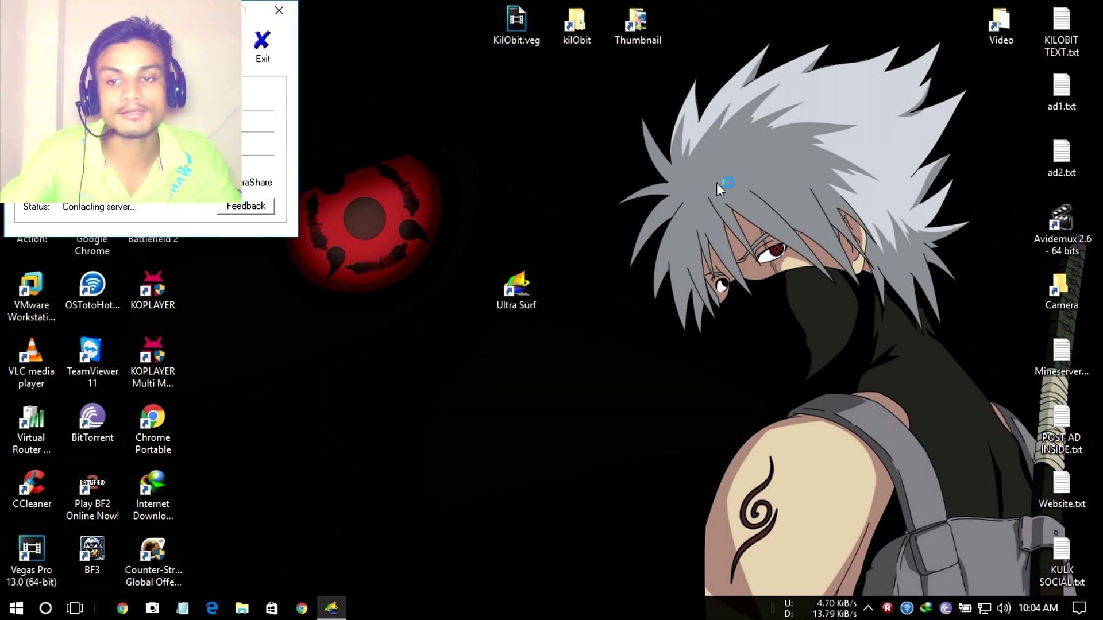
left_click_drag(216, 5, 548, 122)
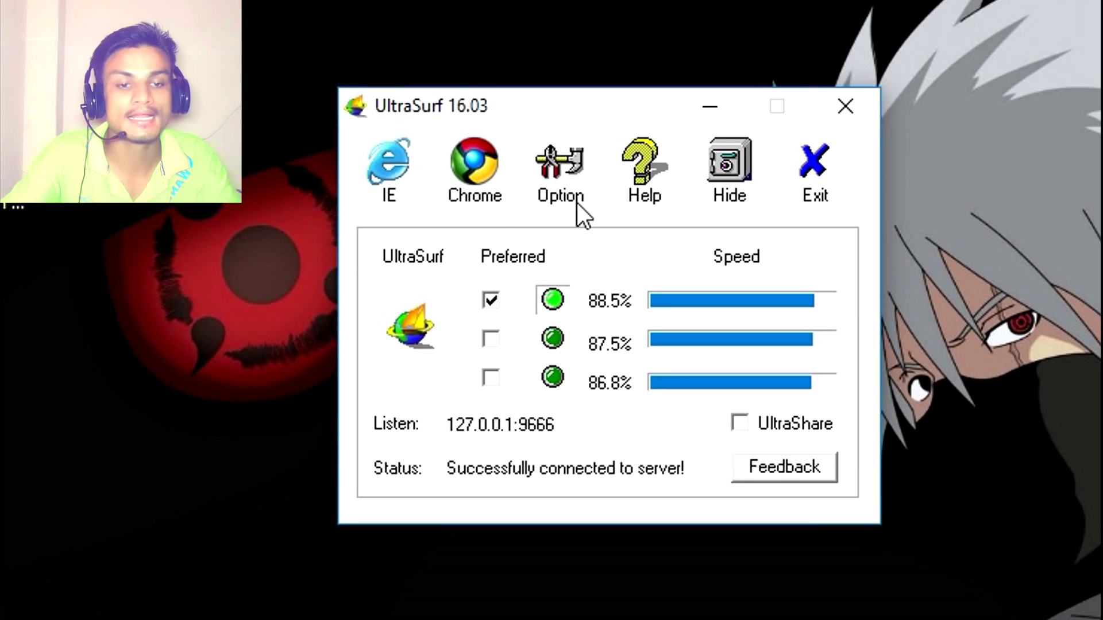
left_click(560, 172)
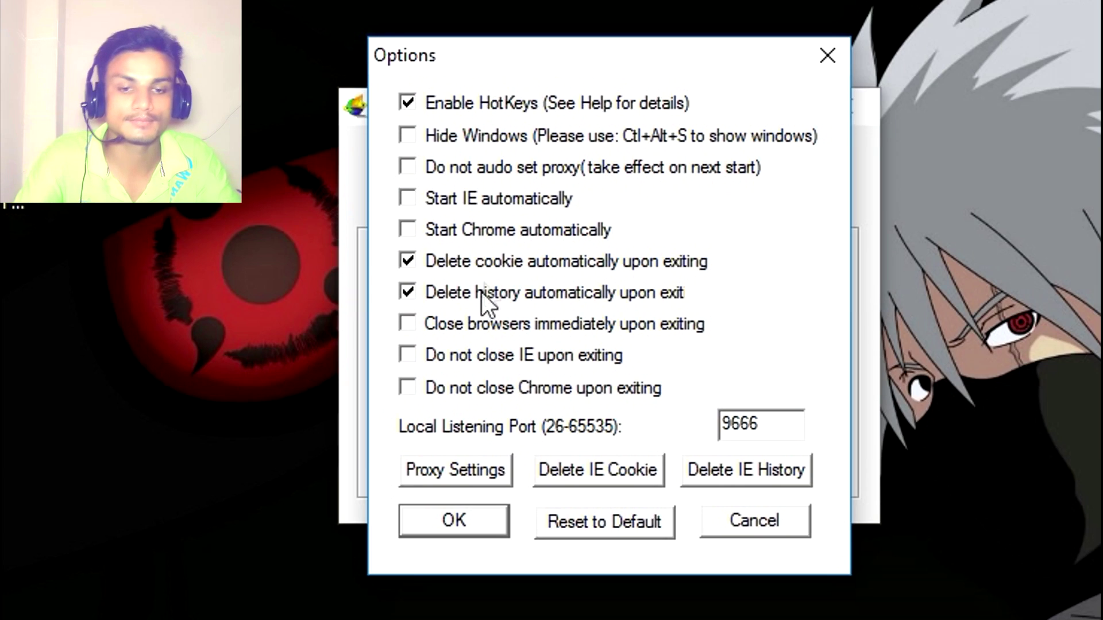
left_click(823, 55)
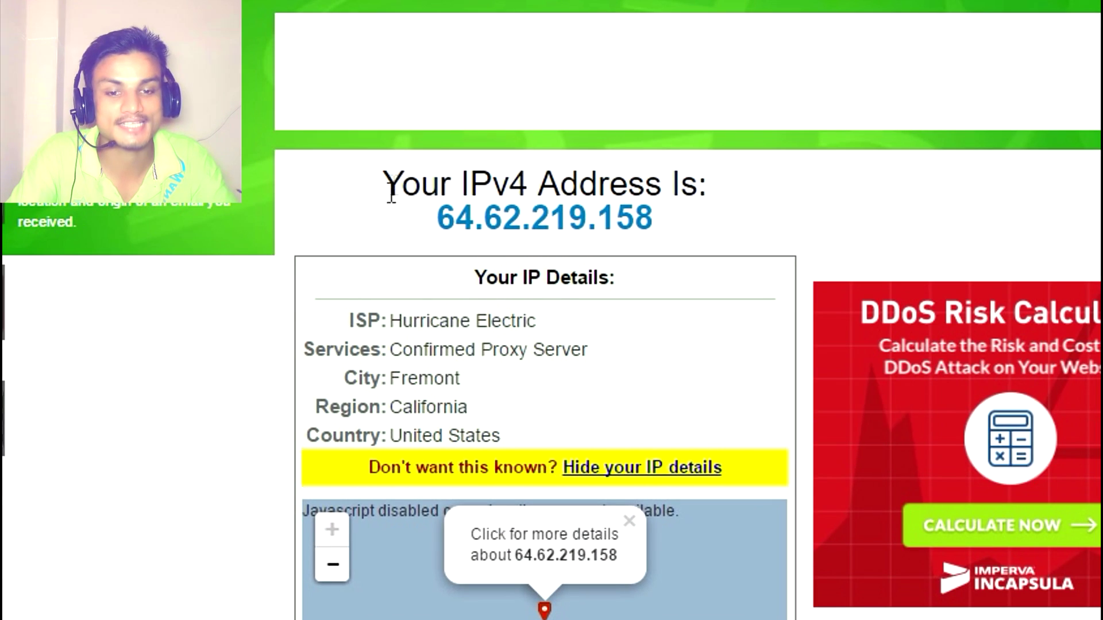
scroll(392, 209, "down", 2)
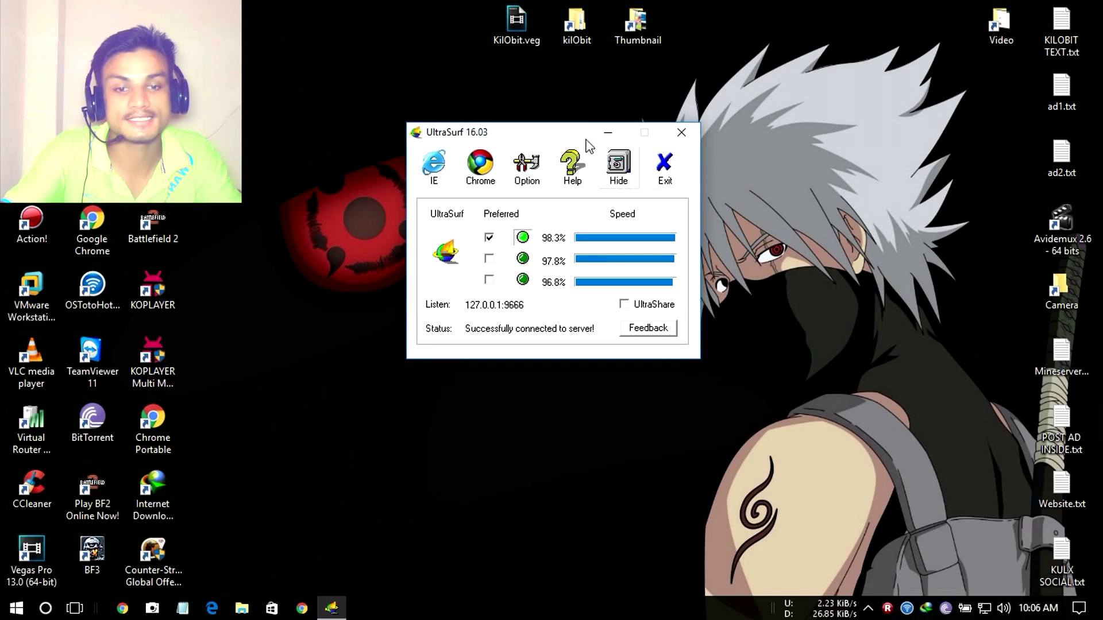
- Nudge the connected UltraSurf window slightly to the left
mouse_move(552, 137)
left_mouse_down()
mouse_move(520, 131)
mouse_move(545, 130)
mouse_move(540, 171)
left_mouse_up()
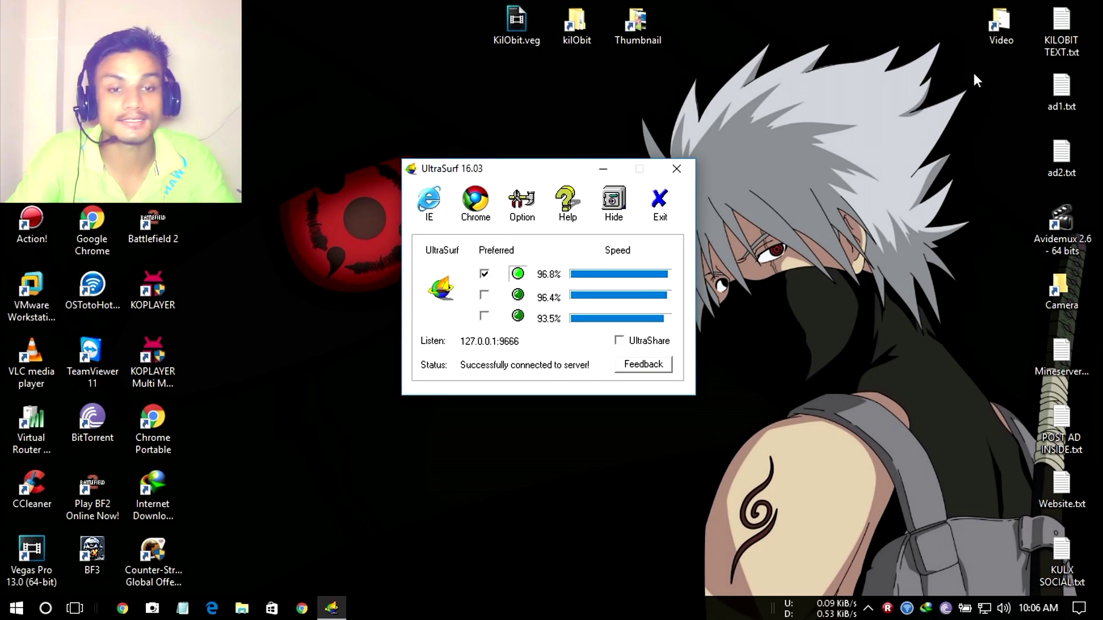